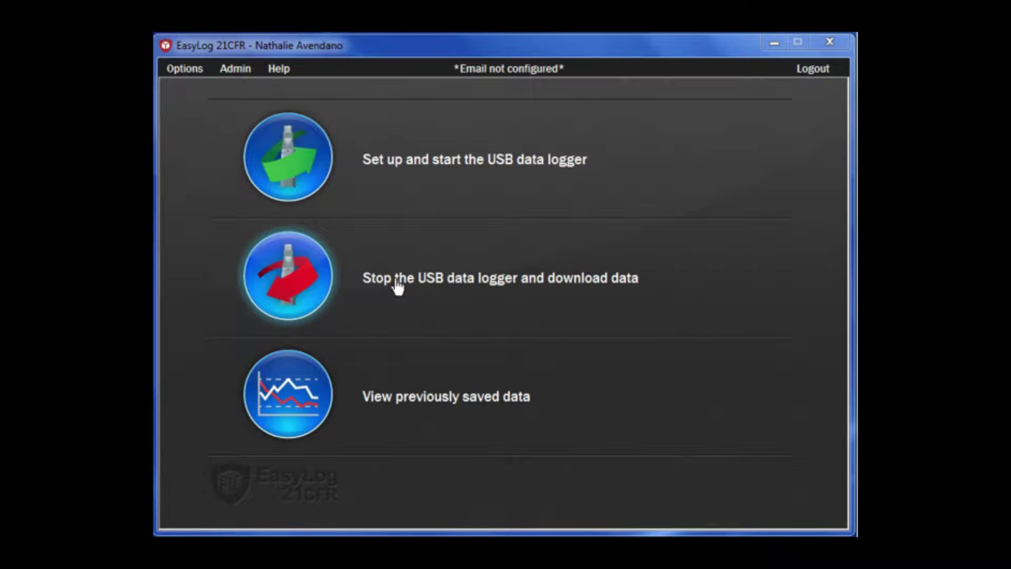
- Stop the 21CFR demo logger and save its 16379 readings as session file 21CFR demo_010079341_8
{"action": "left_click", "coordinate": [397, 282]}
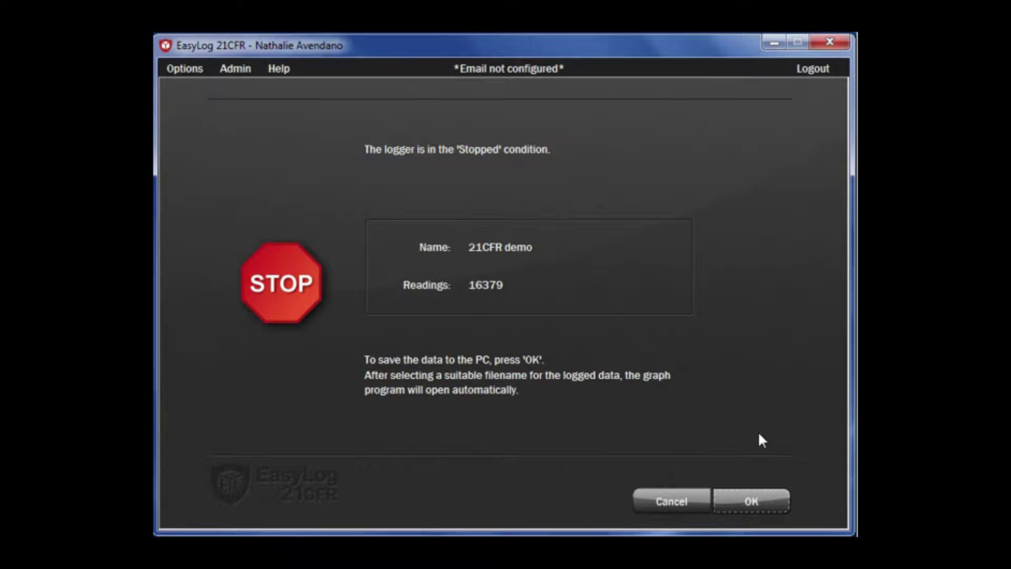
{"action": "left_click", "coordinate": [772, 504]}
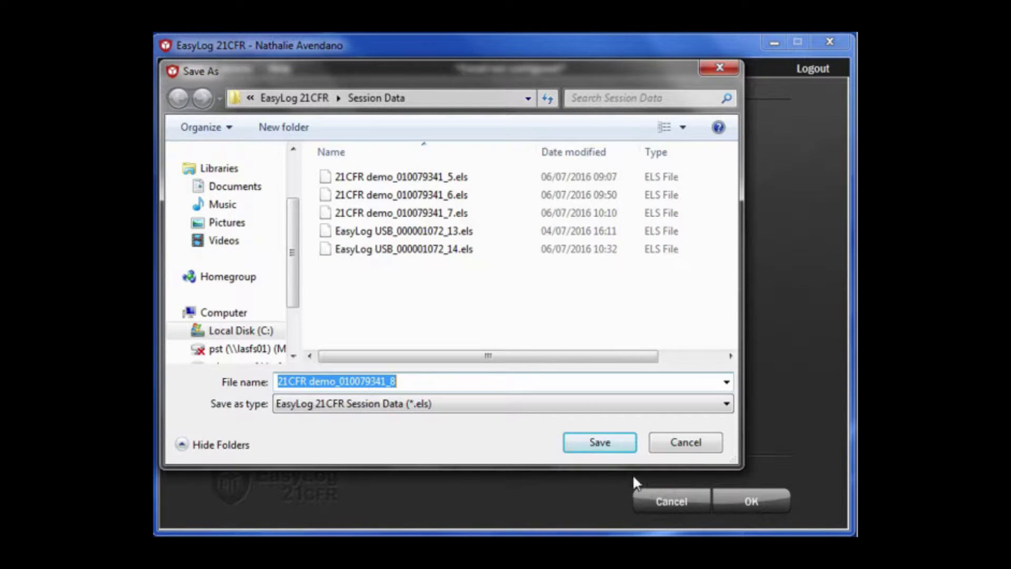
{"action": "left_click", "coordinate": [600, 444]}
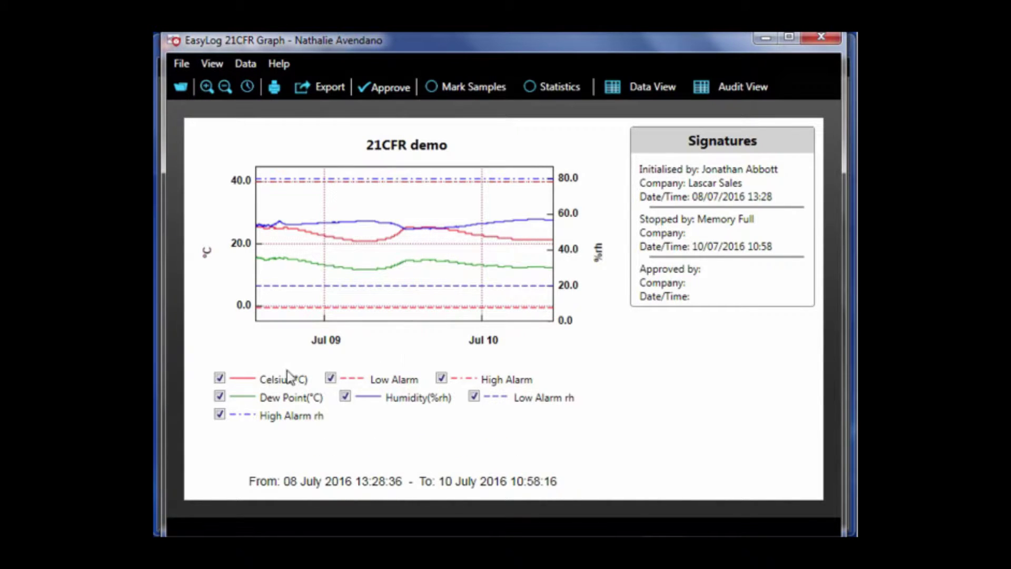
- Hide Dew Point, Humidity, High and Low Alarm rh lines, then read a temperature off the Celsius curve
{"action": "left_click", "coordinate": [220, 396]}
{"action": "left_click", "coordinate": [343, 396]}
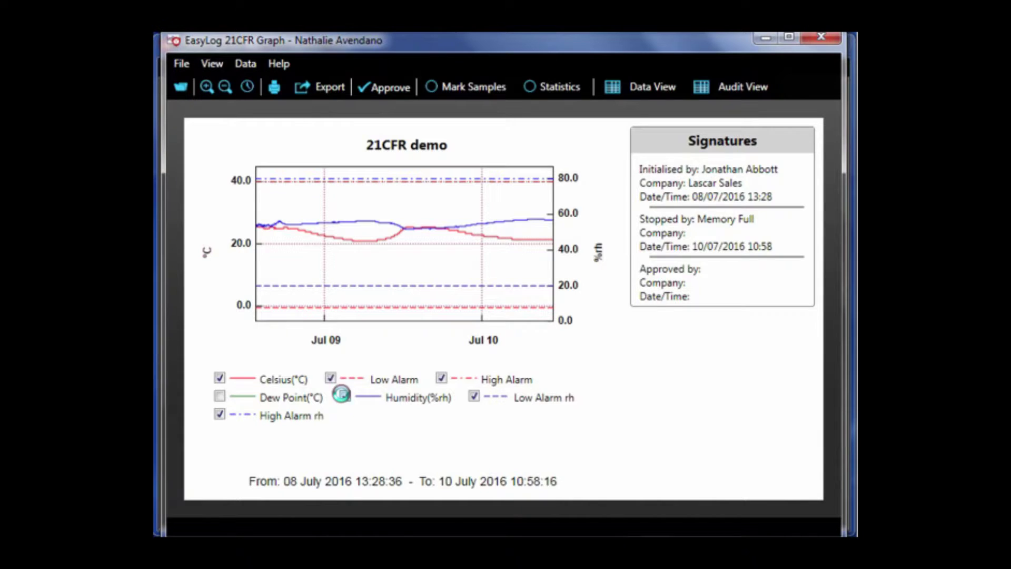
{"action": "left_click", "coordinate": [225, 413]}
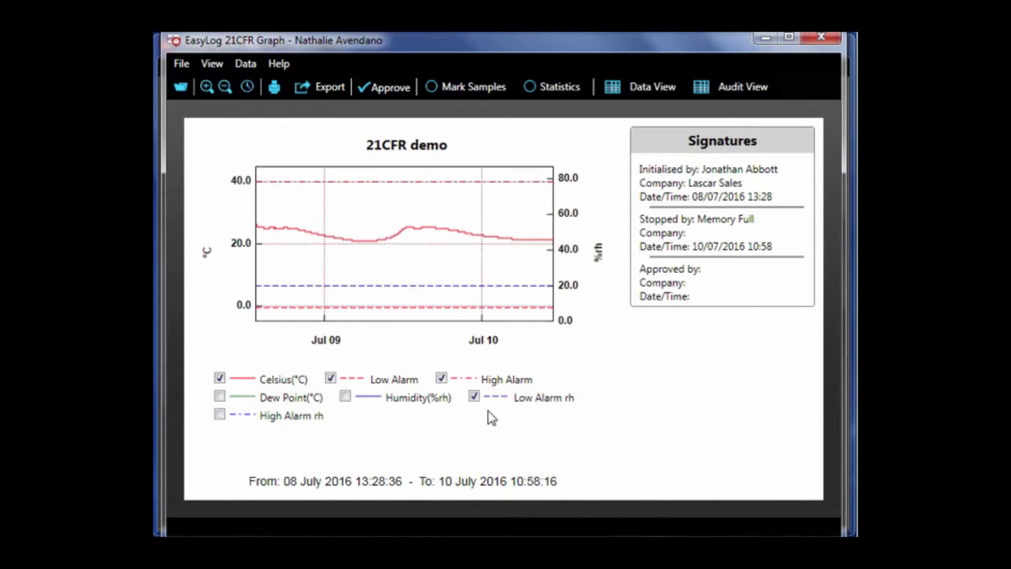
{"action": "left_click", "coordinate": [473, 397]}
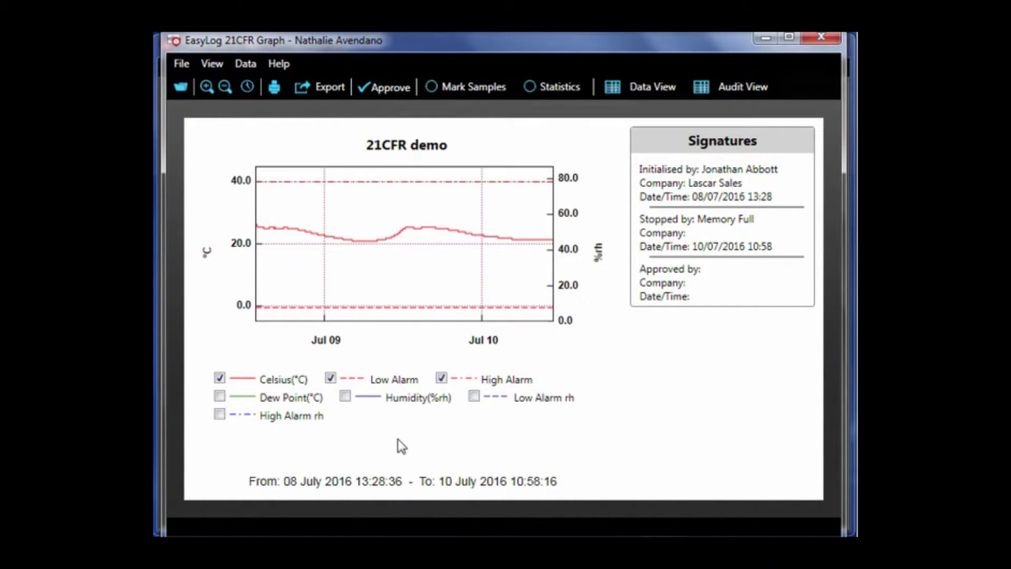
{"action": "left_click", "coordinate": [328, 305]}
{"action": "left_click_drag", "start_coordinate": [329, 307], "coordinate": [239, 221]}
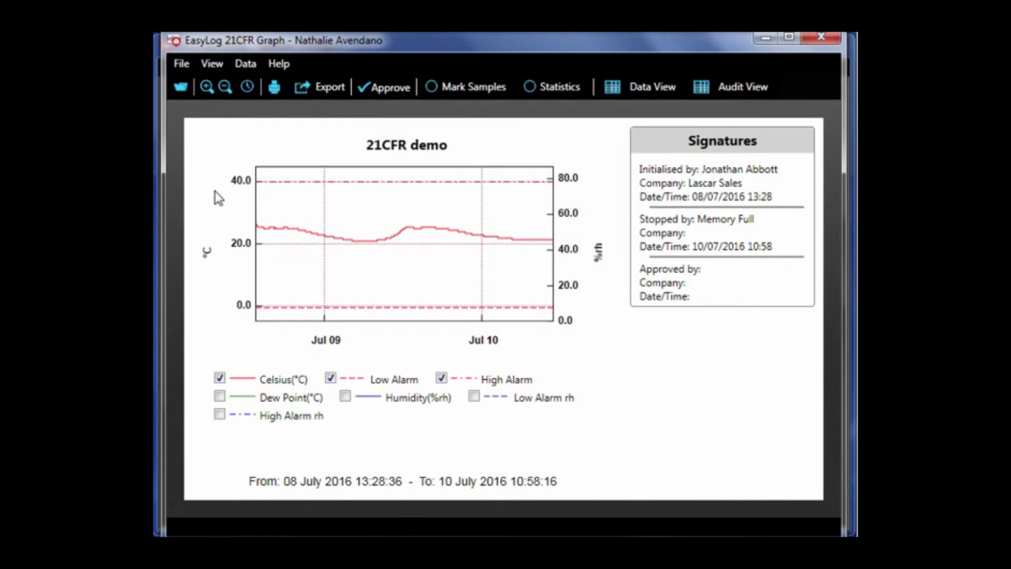
{"action": "left_click", "coordinate": [179, 89]}
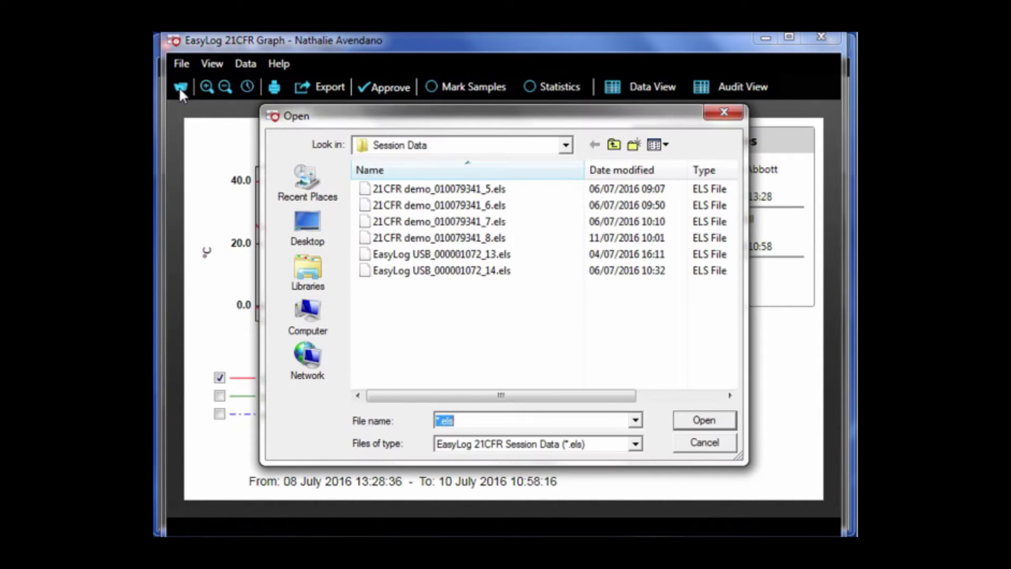
{"action": "left_click", "coordinate": [725, 444]}
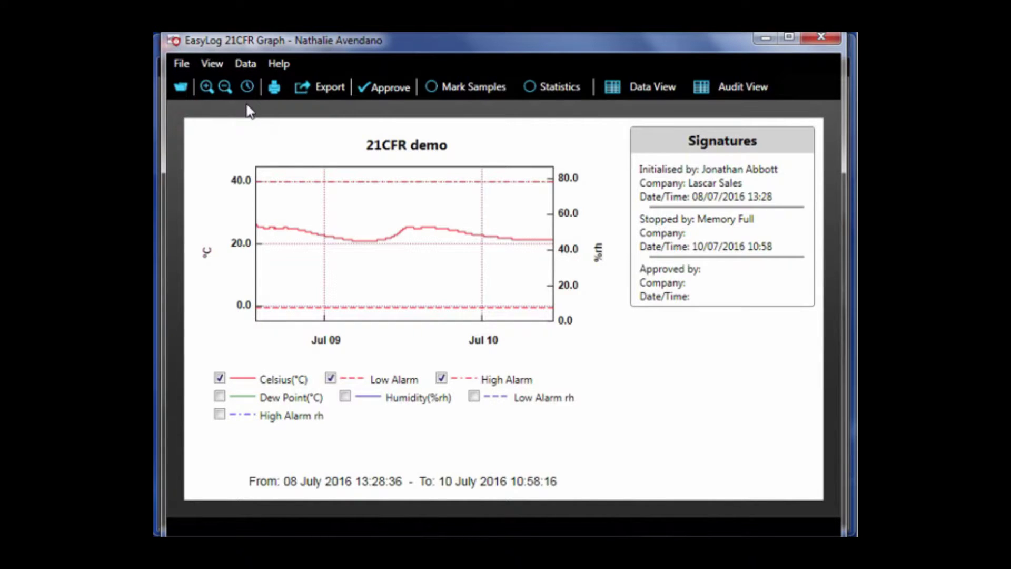
- Zoom the graph into the Jul 09 span, 08 July 23:58:43 to 09 July 17:31:40
{"action": "left_click", "coordinate": [247, 87]}
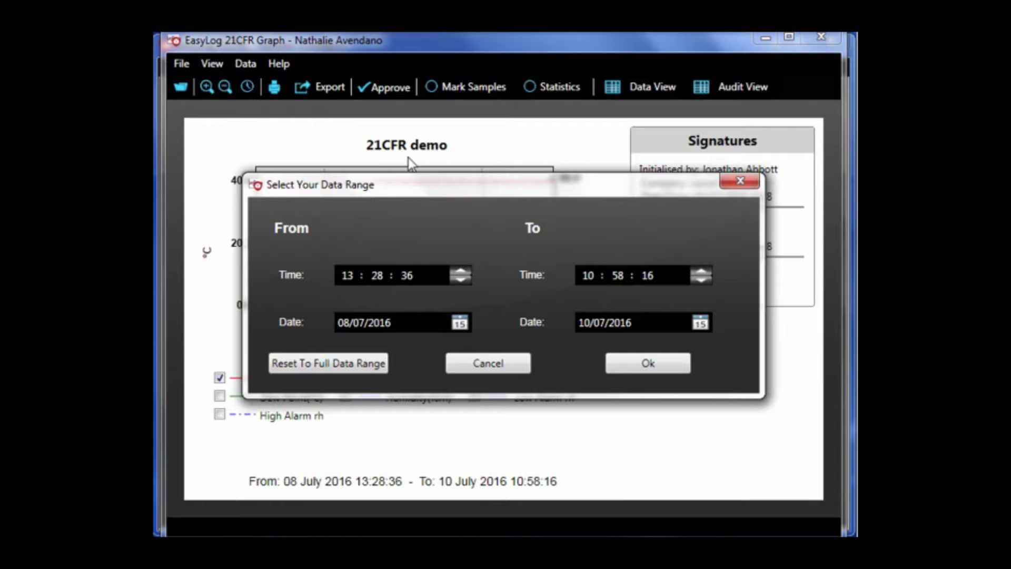
{"action": "left_click", "coordinate": [740, 180]}
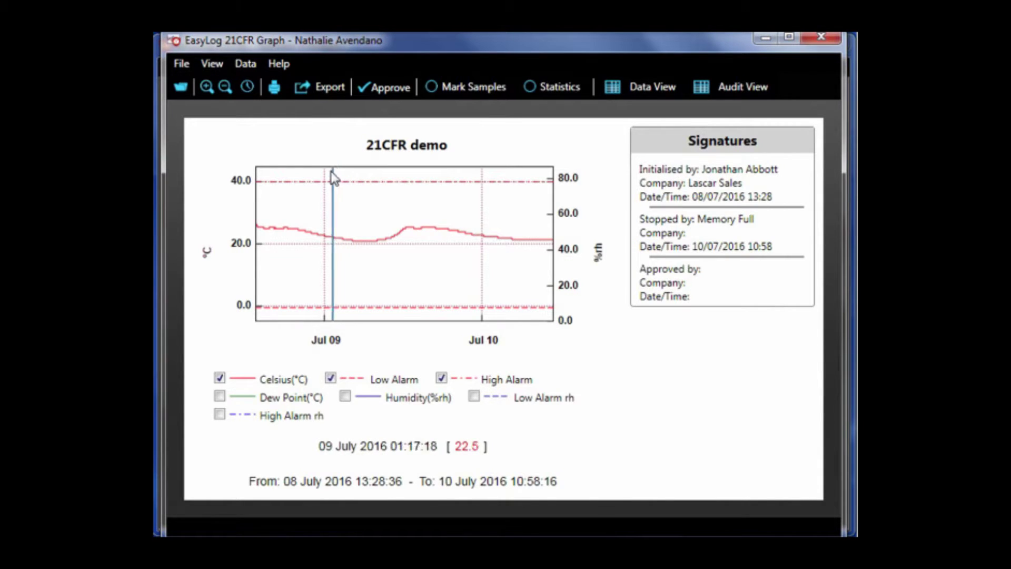
{"action": "left_click_drag", "start_coordinate": [324, 170], "coordinate": [441, 243]}
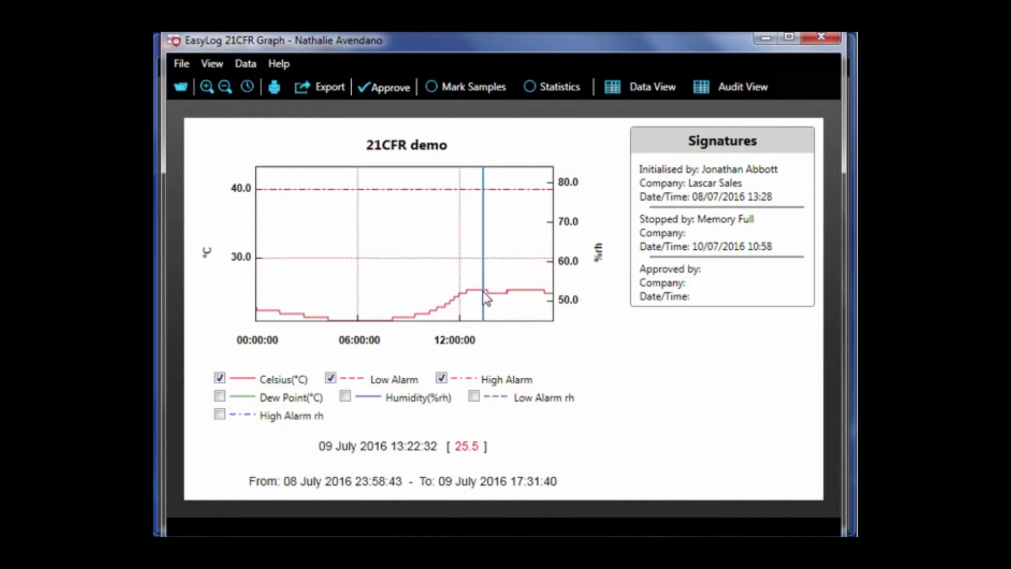
- Cancel printing, then choose a data export format to reach the Export Data Options prompt
{"action": "left_click", "coordinate": [275, 87]}
{"action": "left_click", "coordinate": [473, 383]}
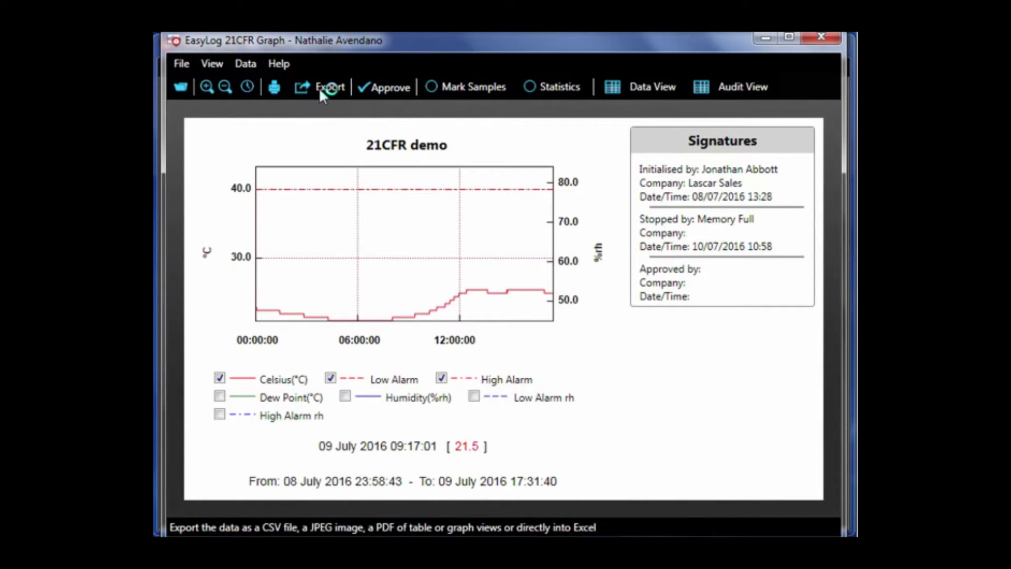
{"action": "left_click", "coordinate": [318, 90]}
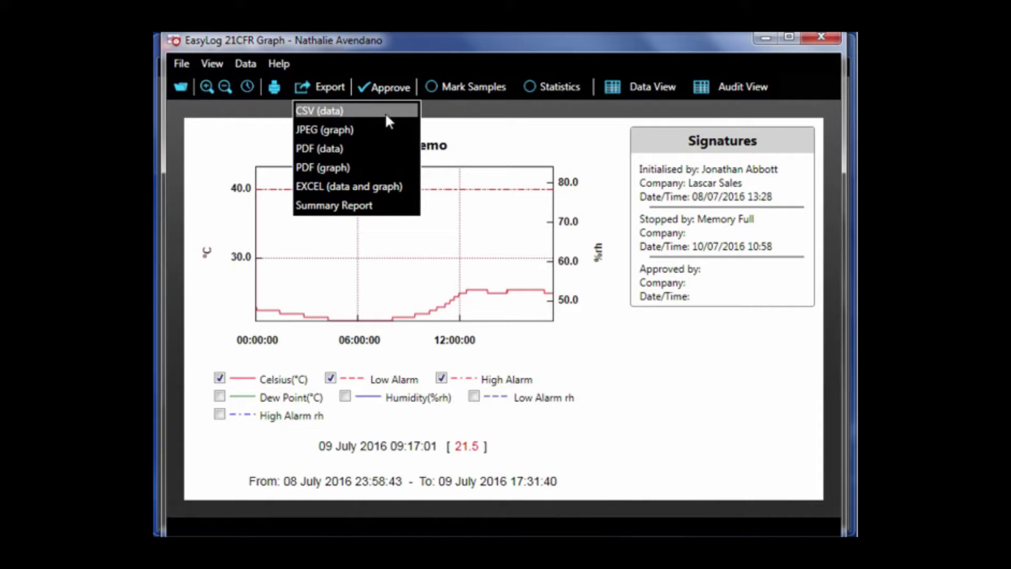
{"action": "left_click", "coordinate": [437, 125]}
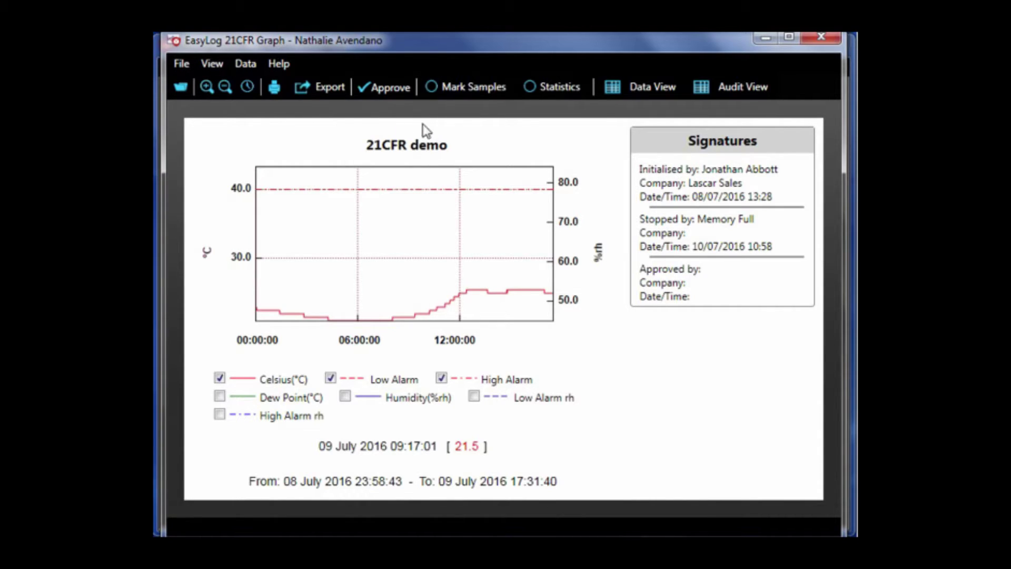
{"action": "left_click", "coordinate": [325, 85]}
{"action": "left_click", "coordinate": [337, 150]}
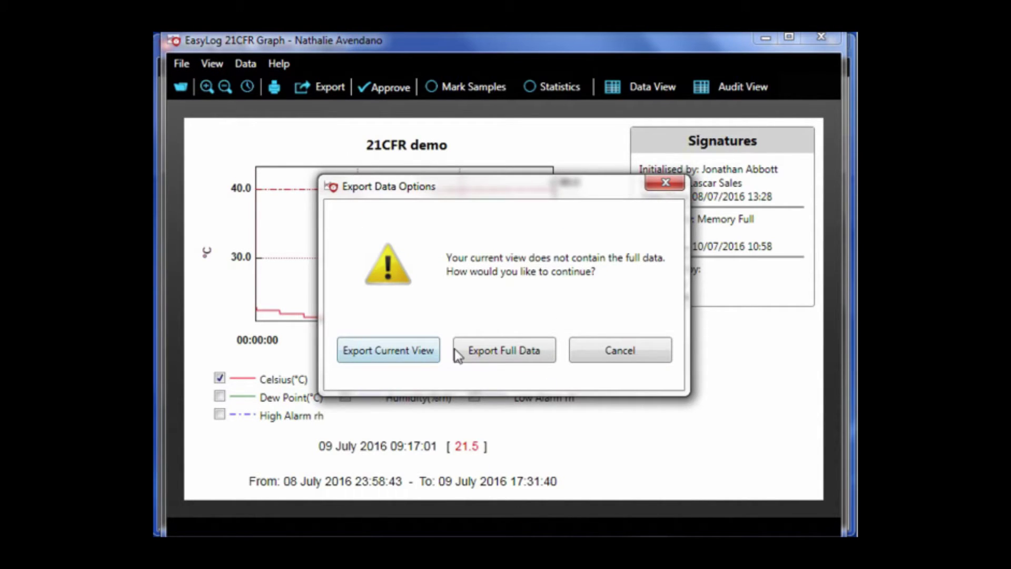
- Dismiss the export options and approve the data with the approver's password and comment 'door opened'
{"action": "left_click", "coordinate": [593, 354]}
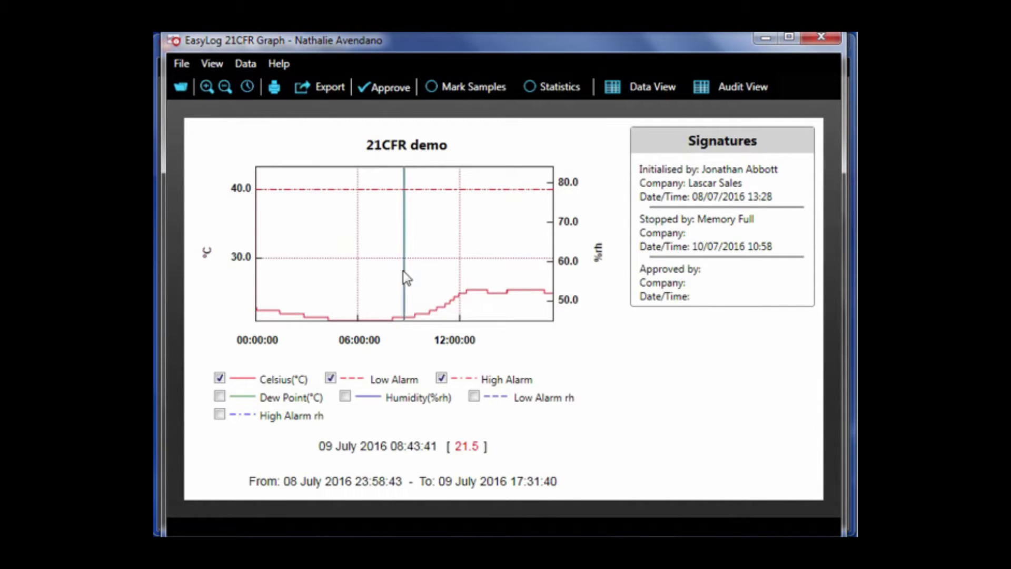
{"action": "left_click", "coordinate": [390, 88]}
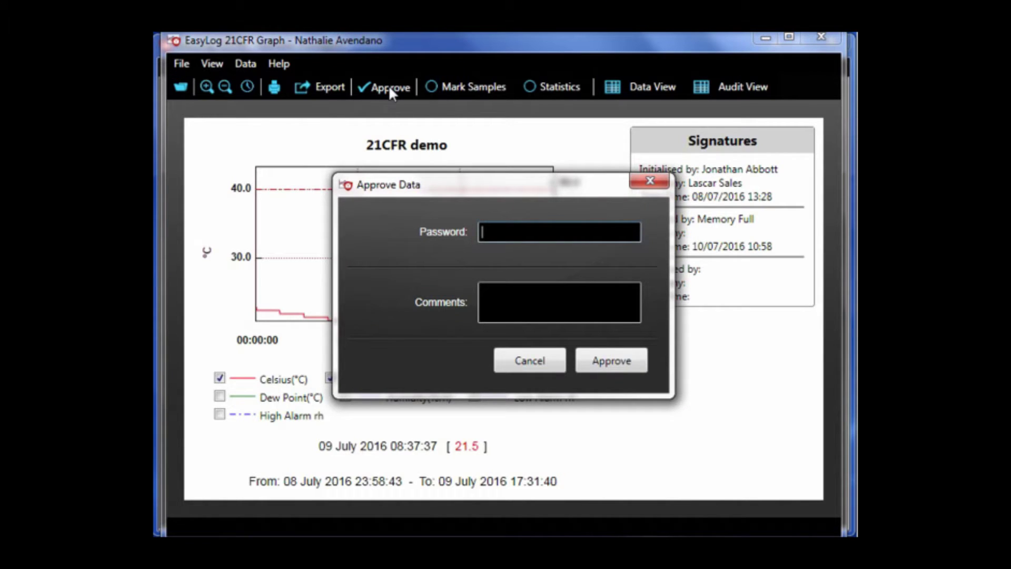
{"action": "type", "text": "•••••••••••"}
{"action": "left_click", "coordinate": [496, 290]}
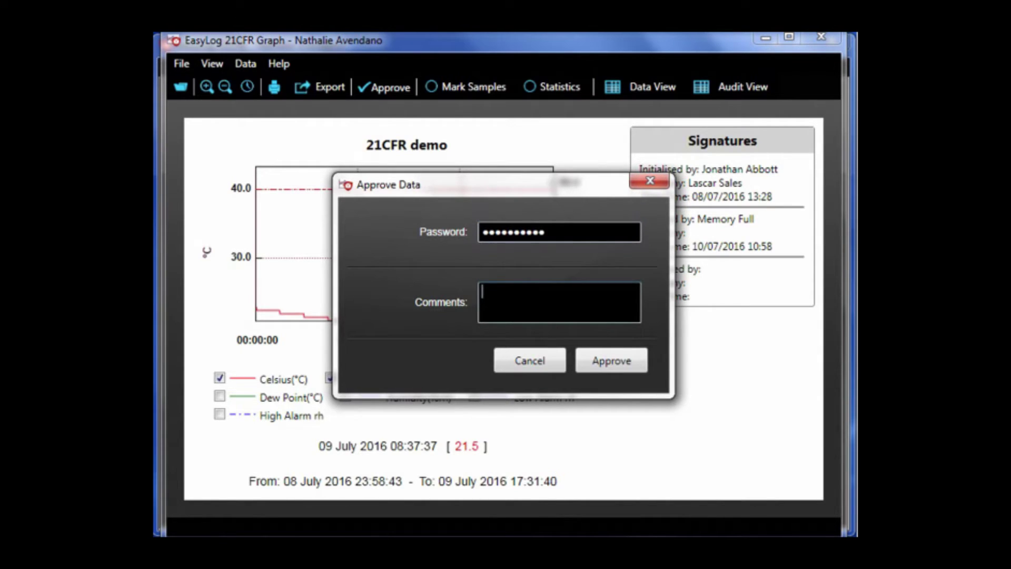
{"action": "type", "text": "door opened"}
{"action": "left_click", "coordinate": [629, 360]}
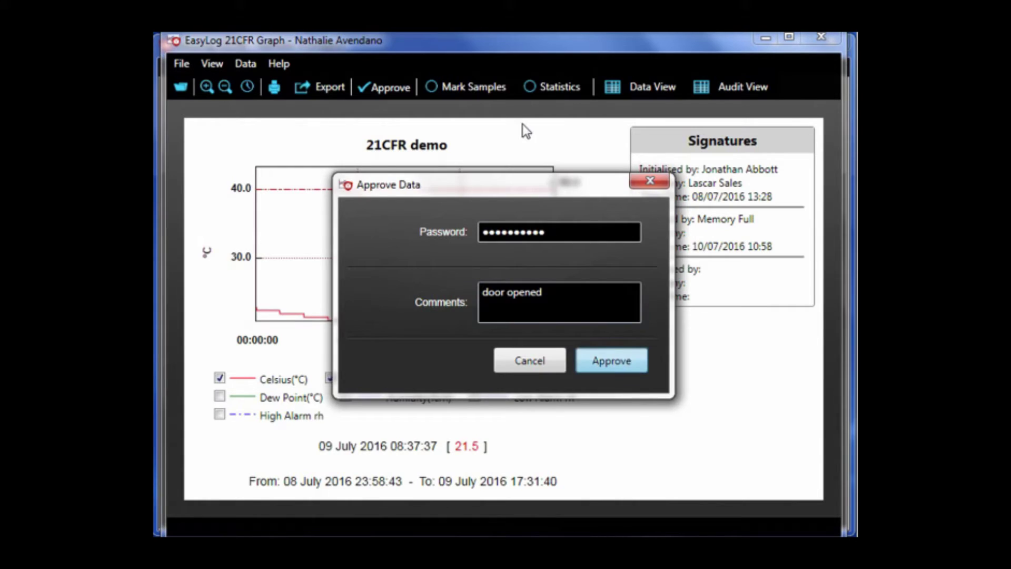
- Mark the sample points on the temperature line and review the max, min, average and deviation statistics
{"action": "left_click", "coordinate": [470, 86]}
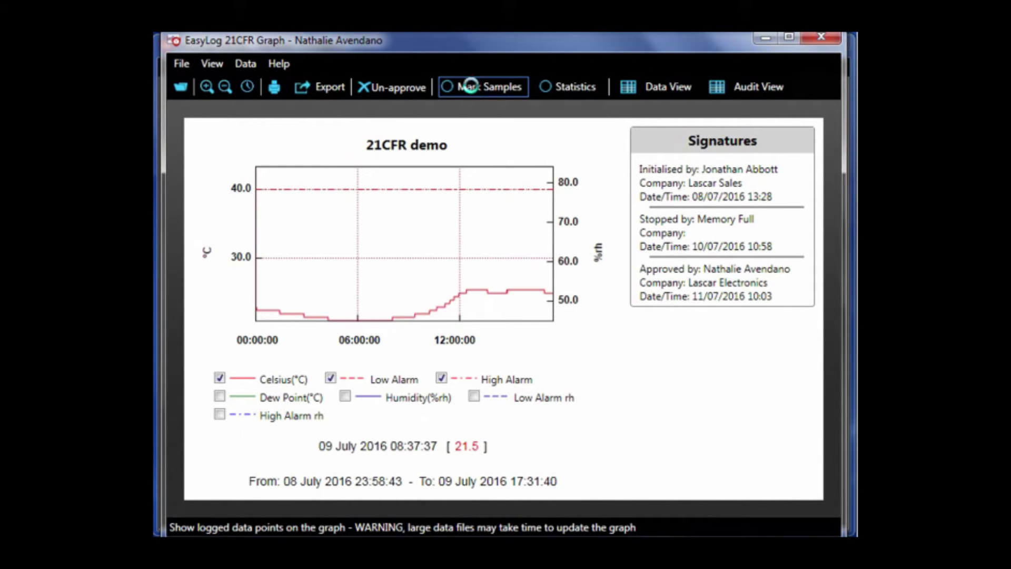
{"action": "left_click", "coordinate": [570, 86]}
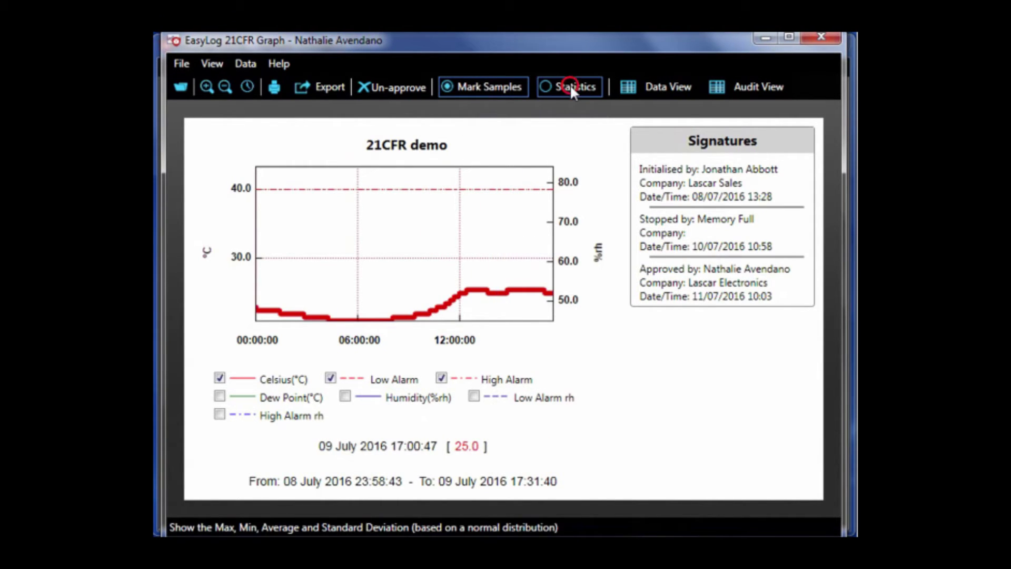
{"action": "scroll", "coordinate": [808, 382], "scroll_direction": "down", "scroll_amount": 2}
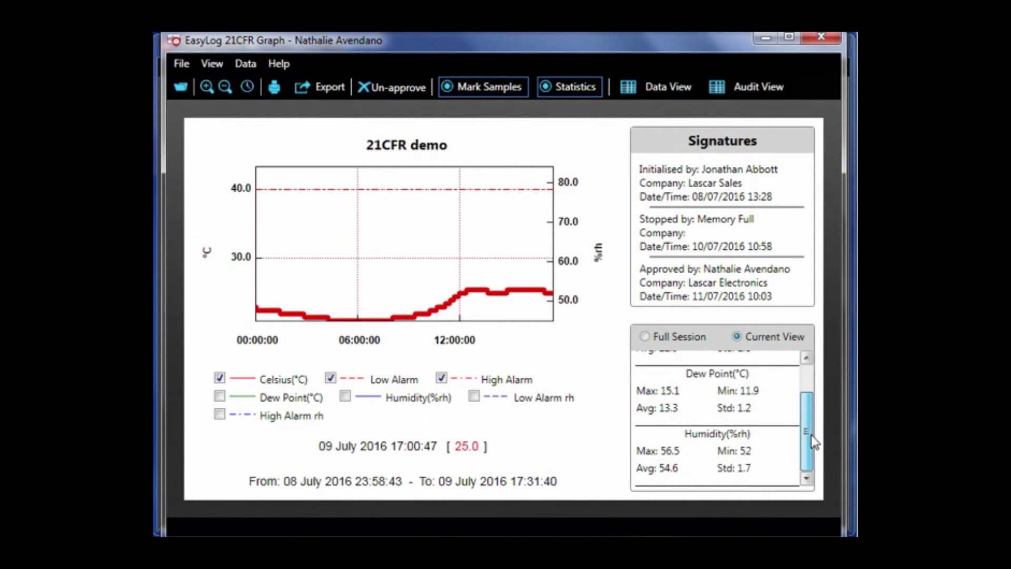
{"action": "scroll", "coordinate": [807, 390], "scroll_direction": "up", "scroll_amount": 2}
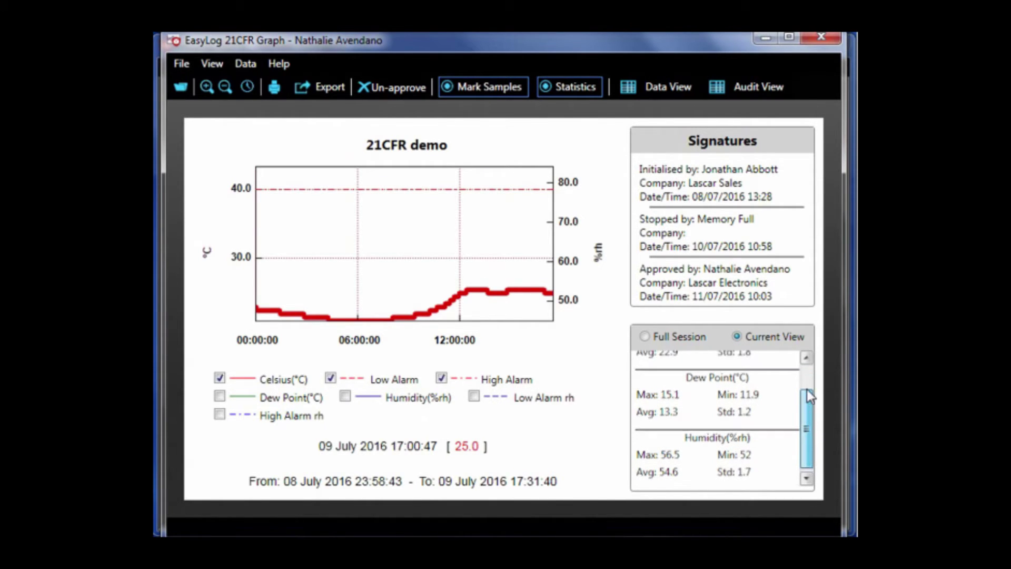
{"action": "scroll", "coordinate": [806, 390], "scroll_direction": "up", "scroll_amount": 1}
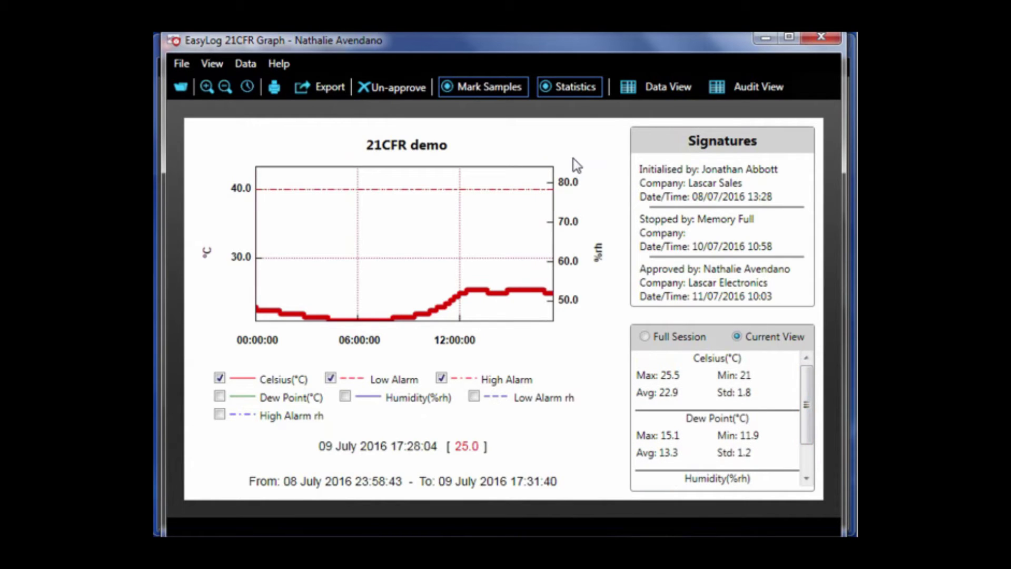
{"action": "left_click", "coordinate": [633, 88]}
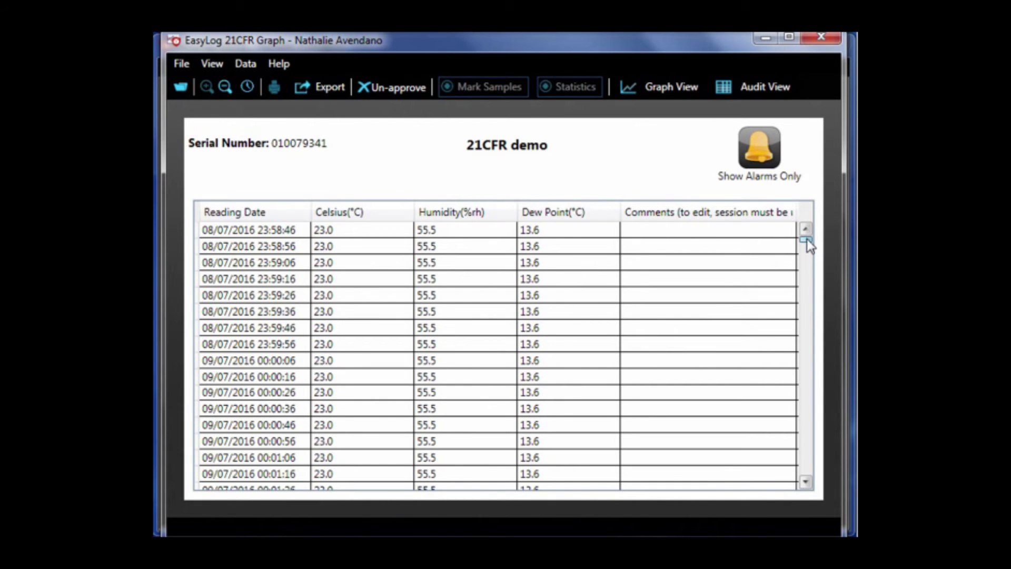
- Scroll the readings table, filter to alarm readings only (none found), then show all readings again
{"action": "mouse_move", "coordinate": [807, 239]}
{"action": "left_mouse_down"}
{"action": "mouse_move", "coordinate": [806, 273]}
{"action": "mouse_move", "coordinate": [806, 232]}
{"action": "left_mouse_up"}
{"action": "left_click", "coordinate": [762, 154]}
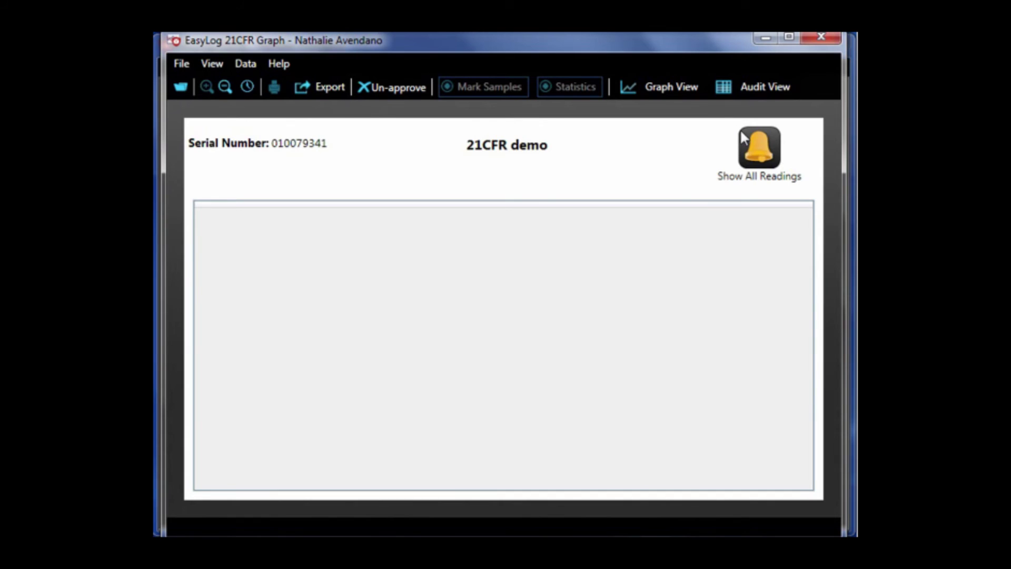
{"action": "left_click", "coordinate": [753, 144]}
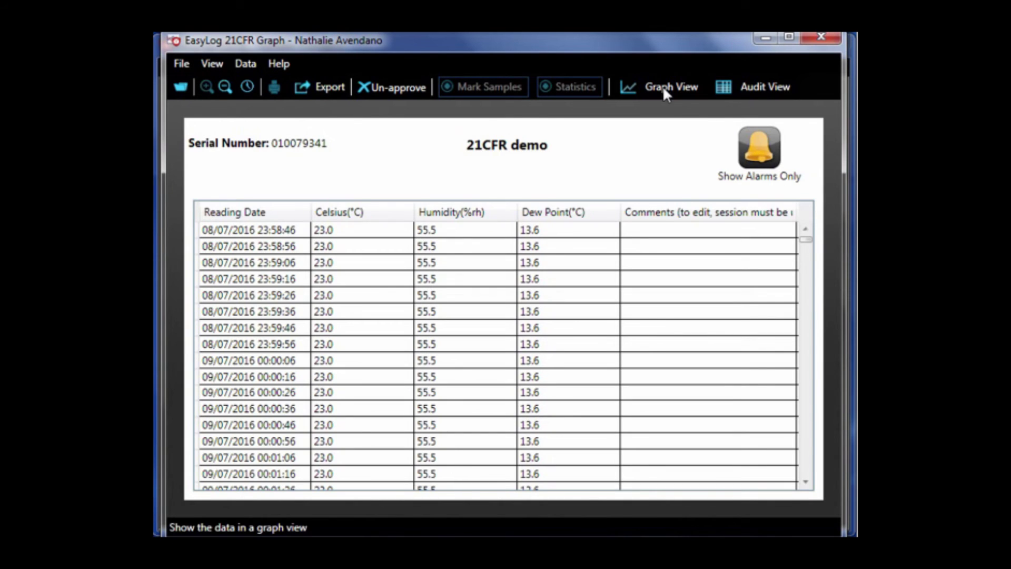
{"action": "left_click", "coordinate": [736, 84]}
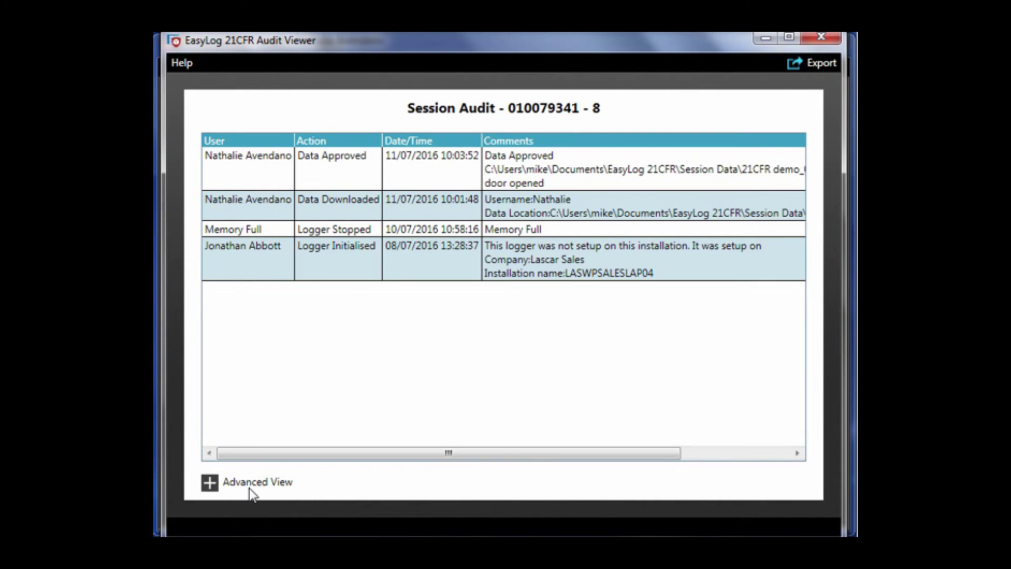
{"action": "left_click", "coordinate": [250, 486]}
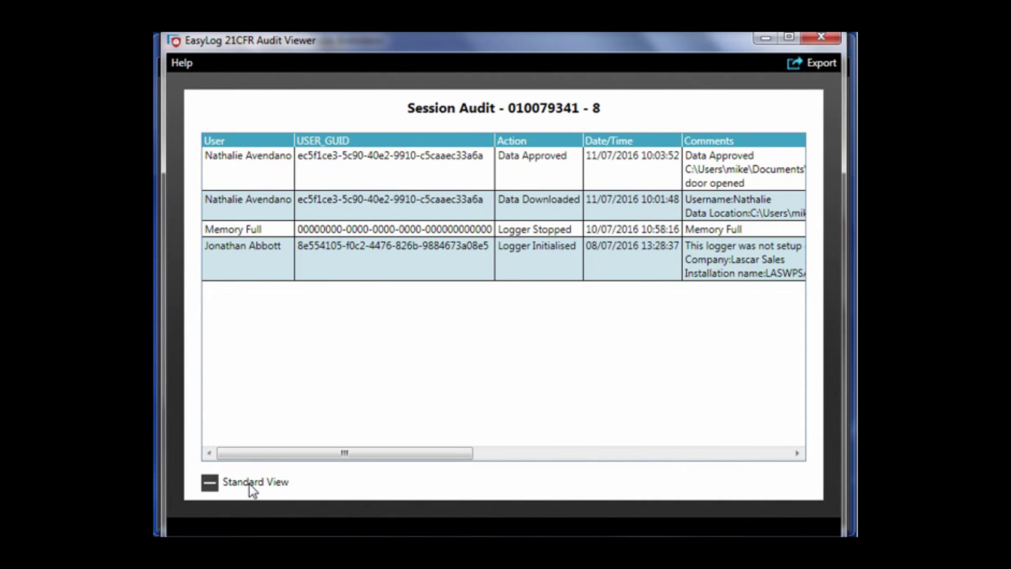
{"action": "left_click_drag", "start_coordinate": [384, 456], "coordinate": [234, 461]}
{"action": "left_click", "coordinate": [256, 482]}
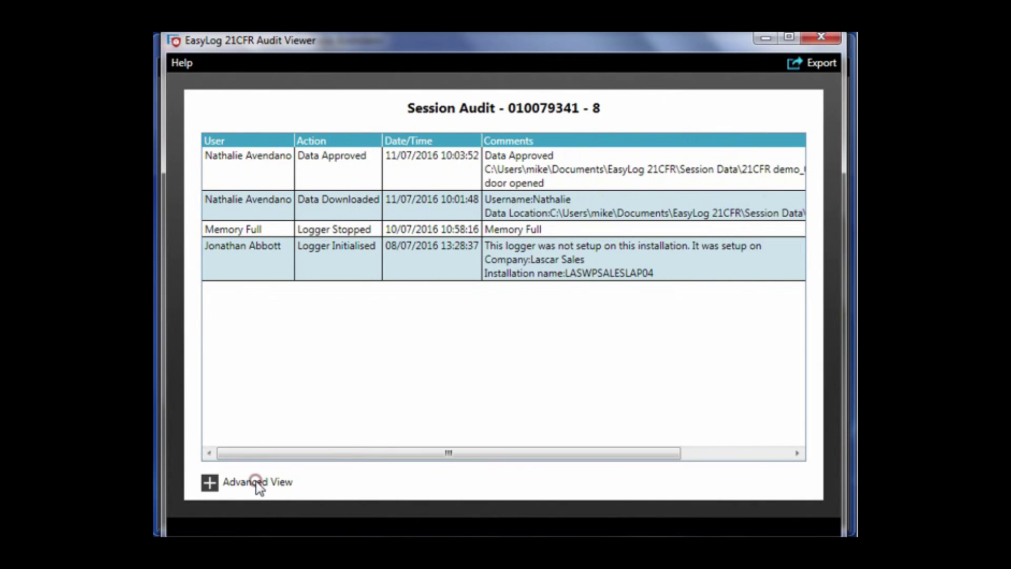
{"action": "left_click", "coordinate": [826, 38]}
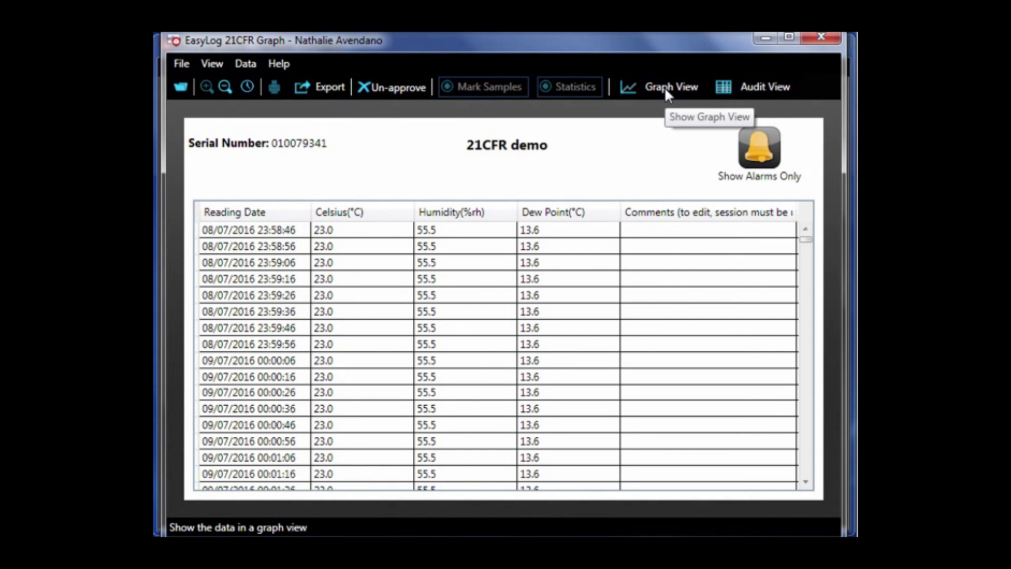